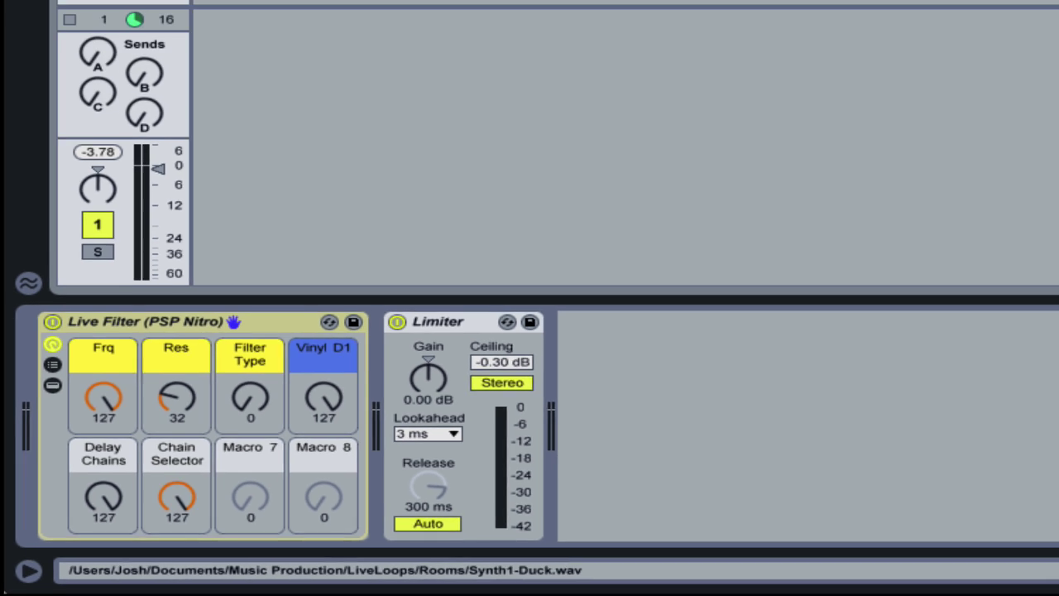
Start playback and set the Synth1-Duck clip's envelope device to Live Filter (PSP Nitro)
click(70, 54)
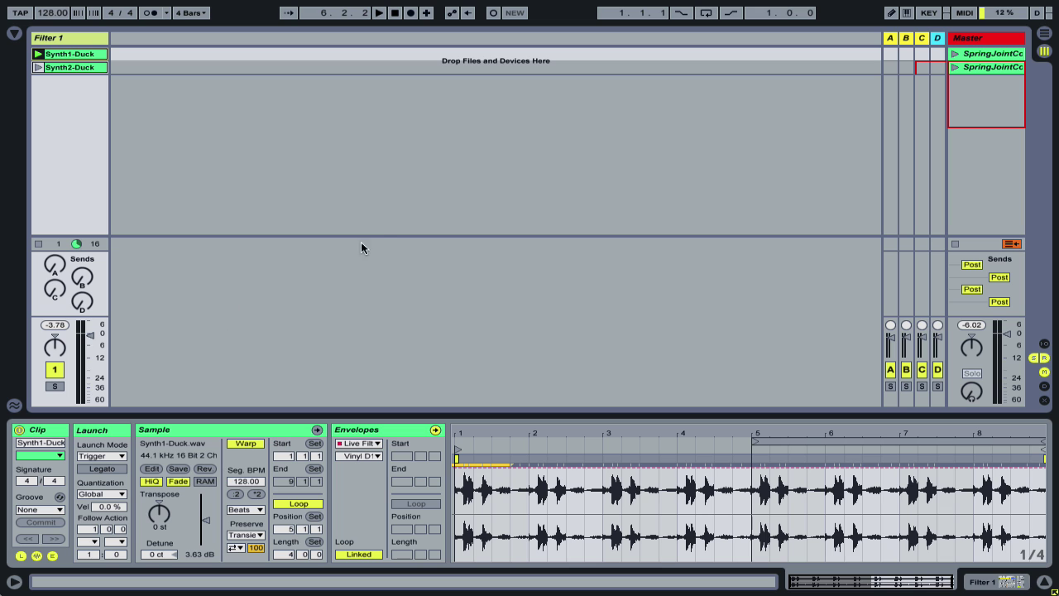
key(space)
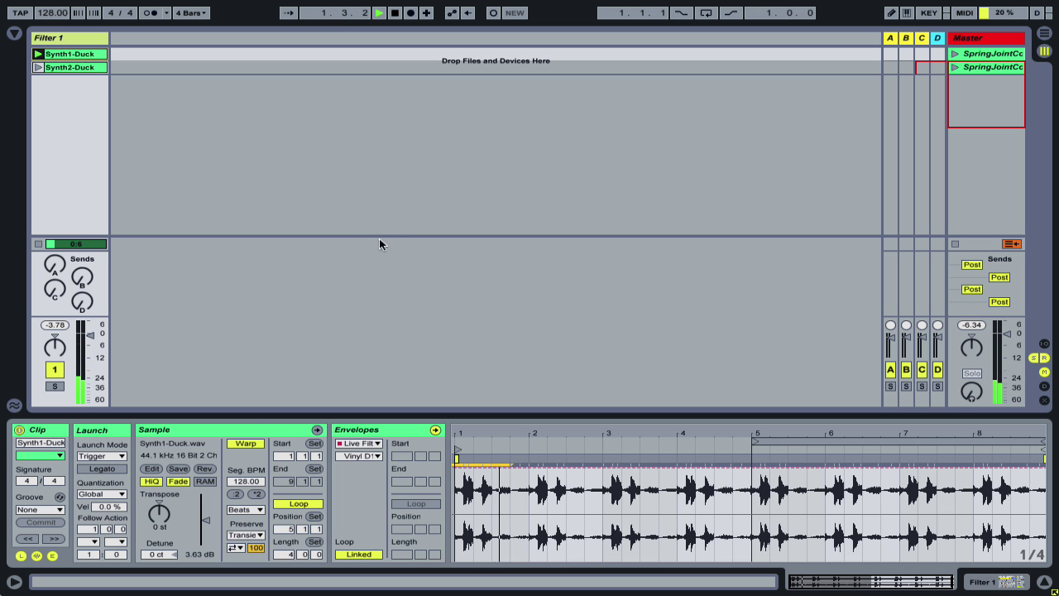
click(360, 443)
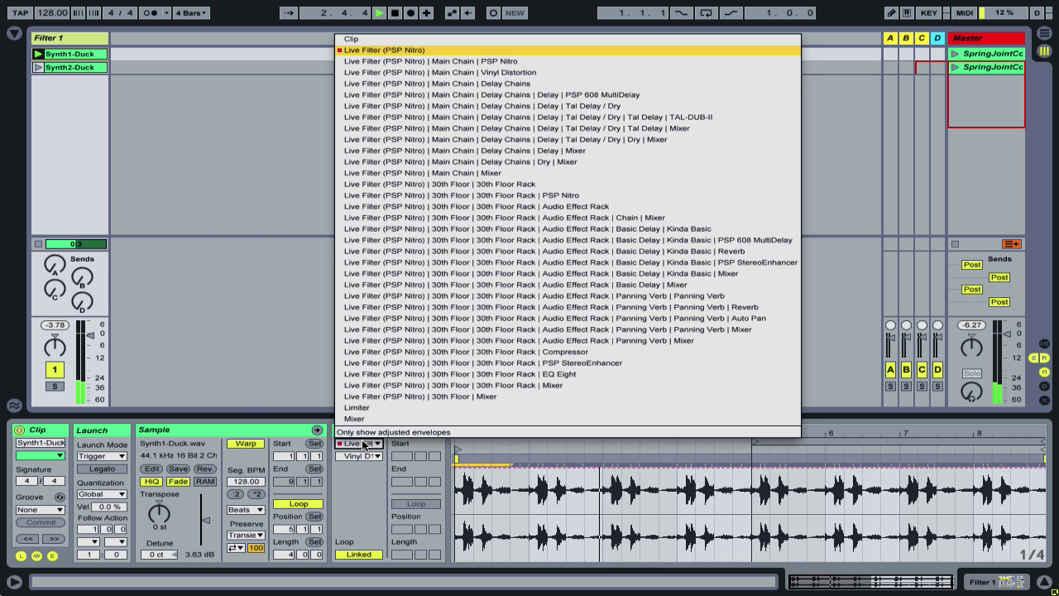
click(411, 51)
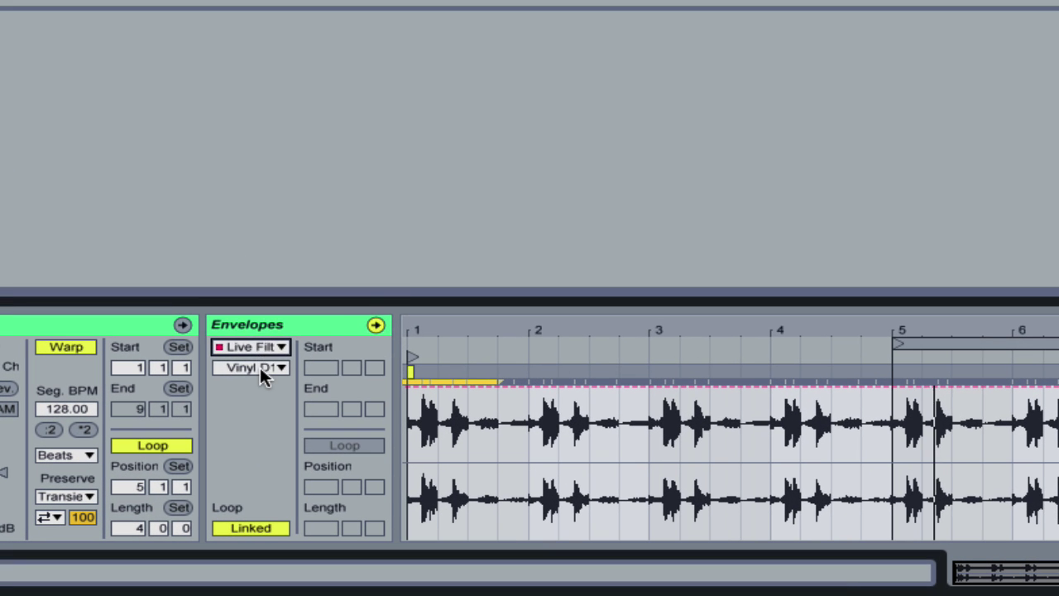
Clear the Vinyl D1 Modulation envelope and display the Delay Chains On Modulation envelope instead
click(331, 428)
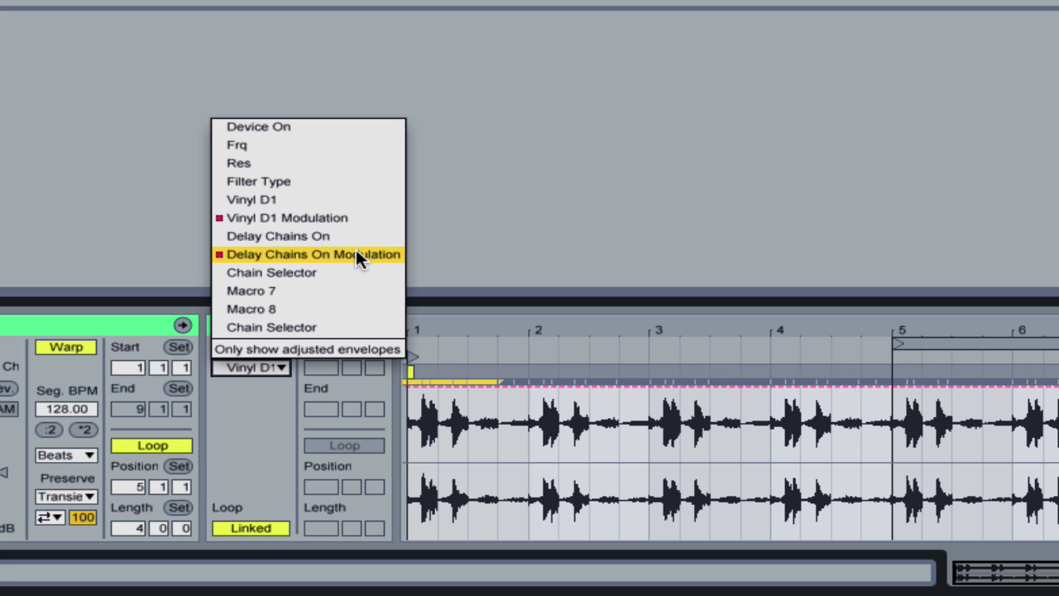
click(356, 218)
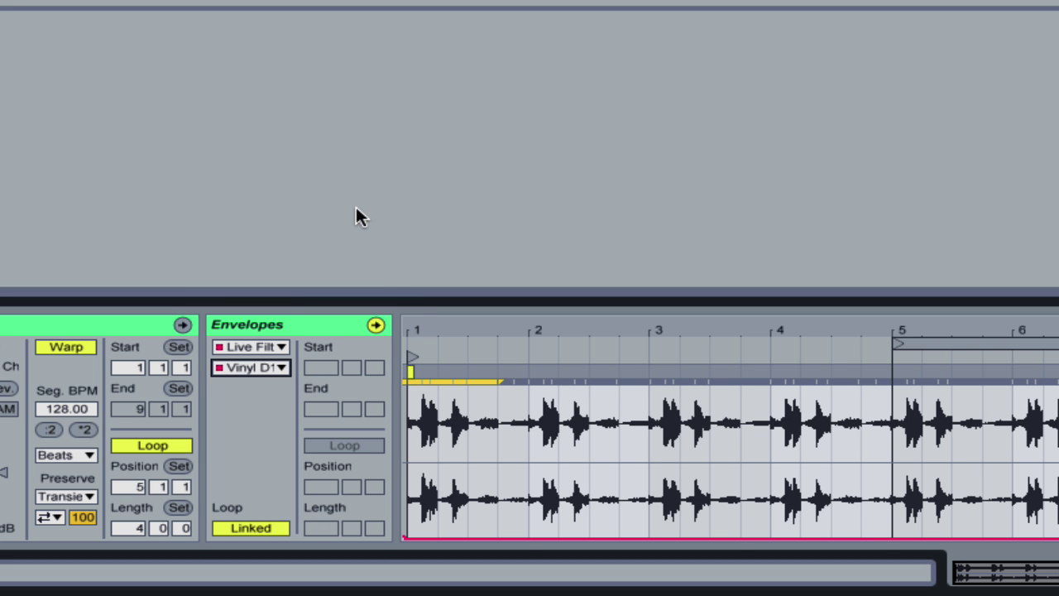
click(249, 368)
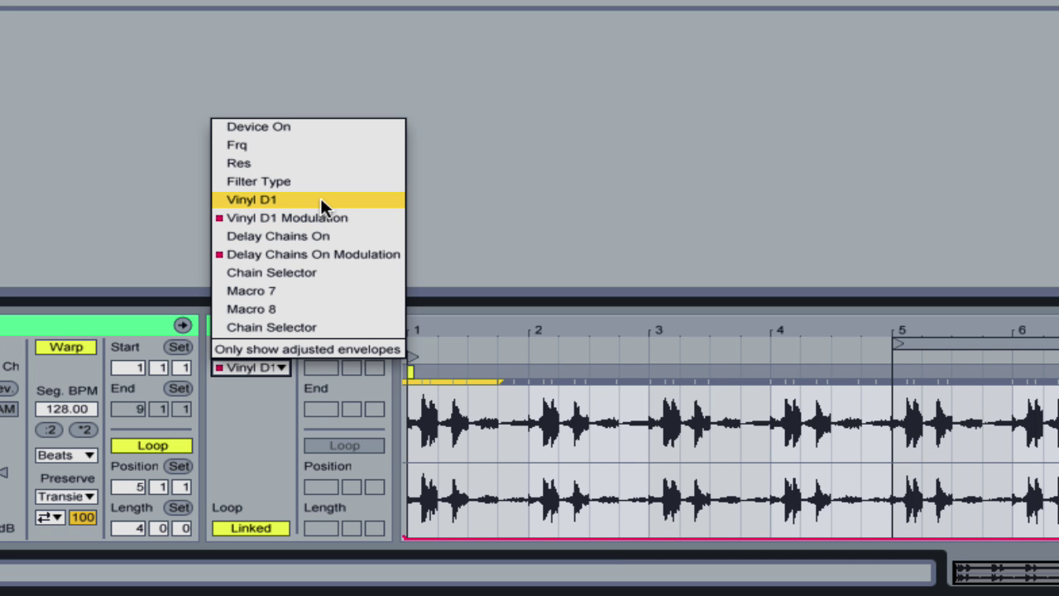
click(295, 218)
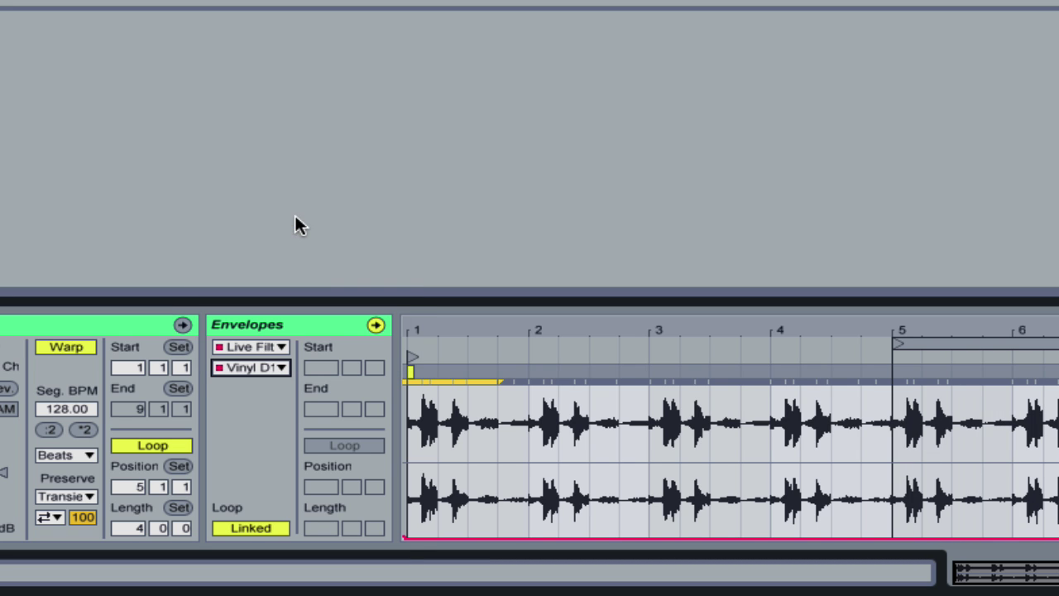
click(406, 543)
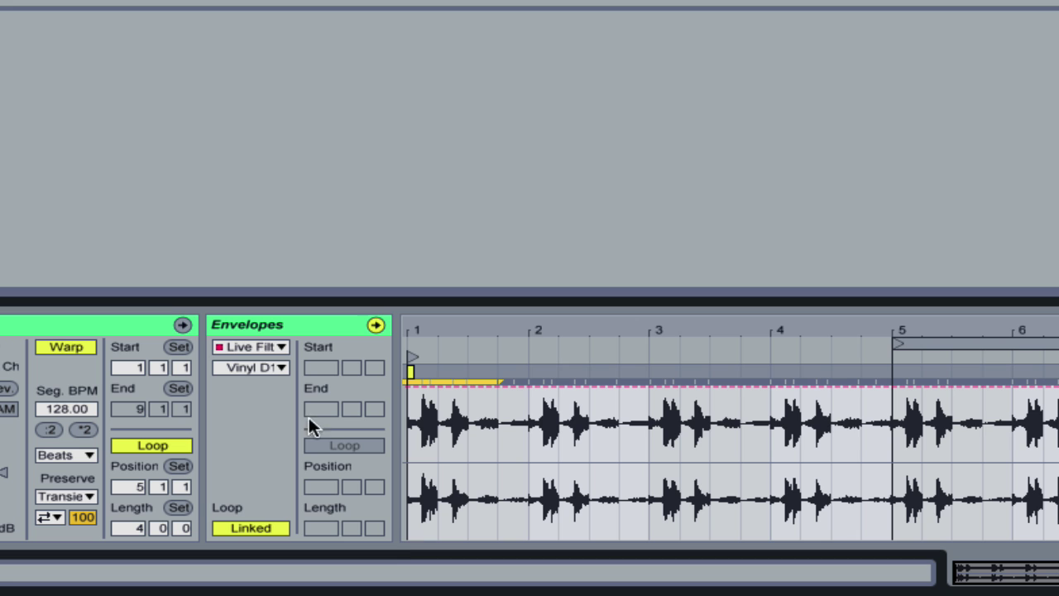
click(247, 363)
click(335, 255)
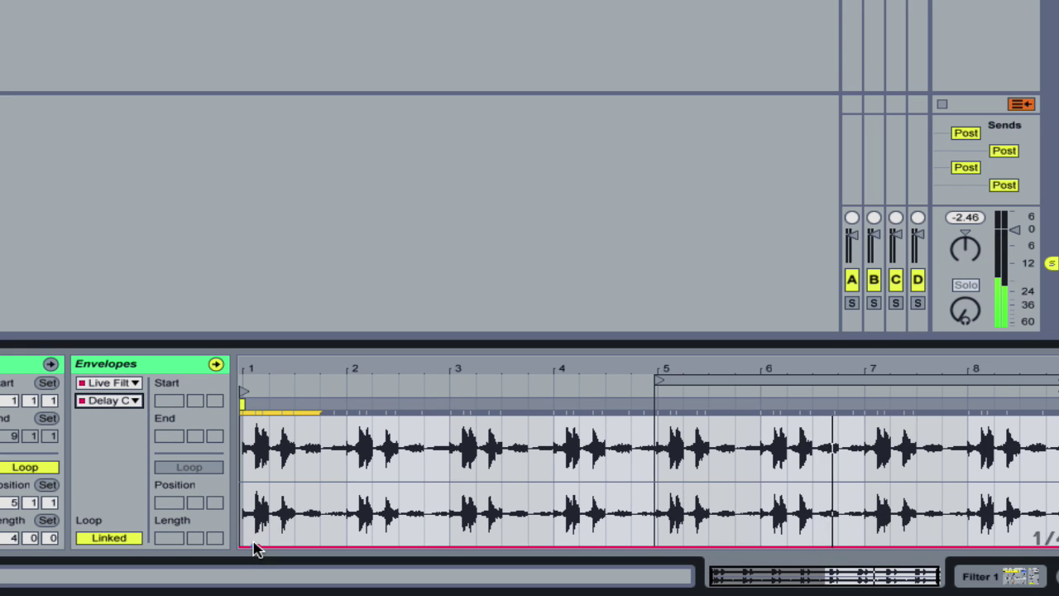
mouse_move(256, 548)
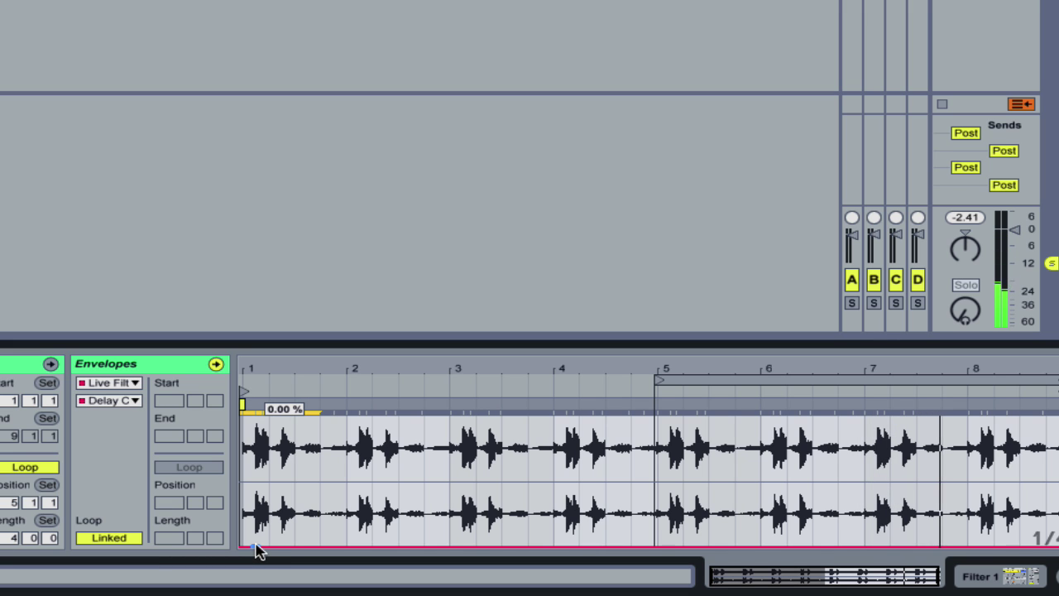
Set the Delay Chains On Modulation envelope's overall level to 16.8 %
click(255, 548)
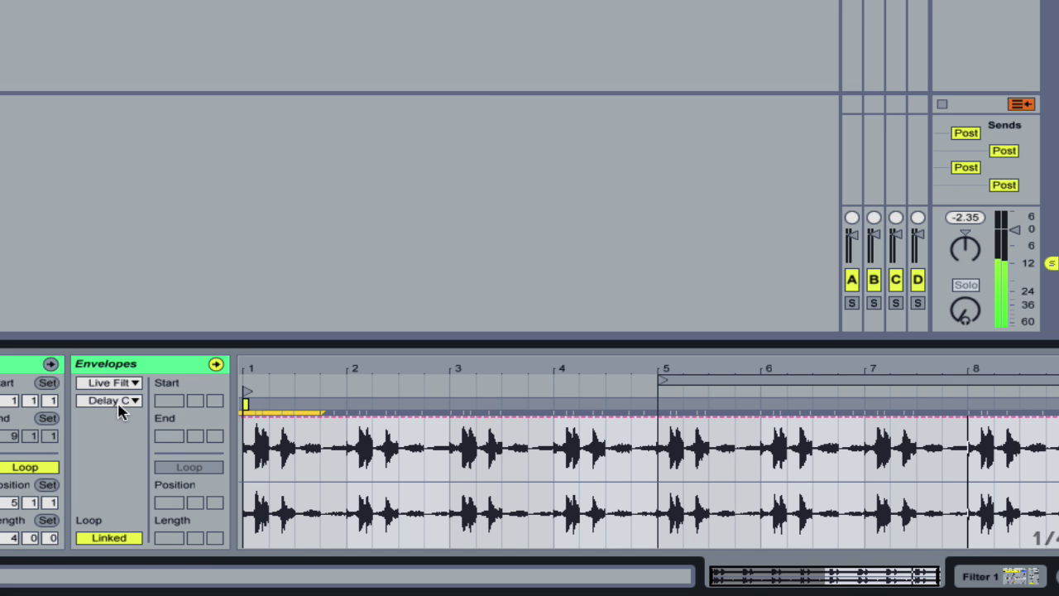
click(245, 416)
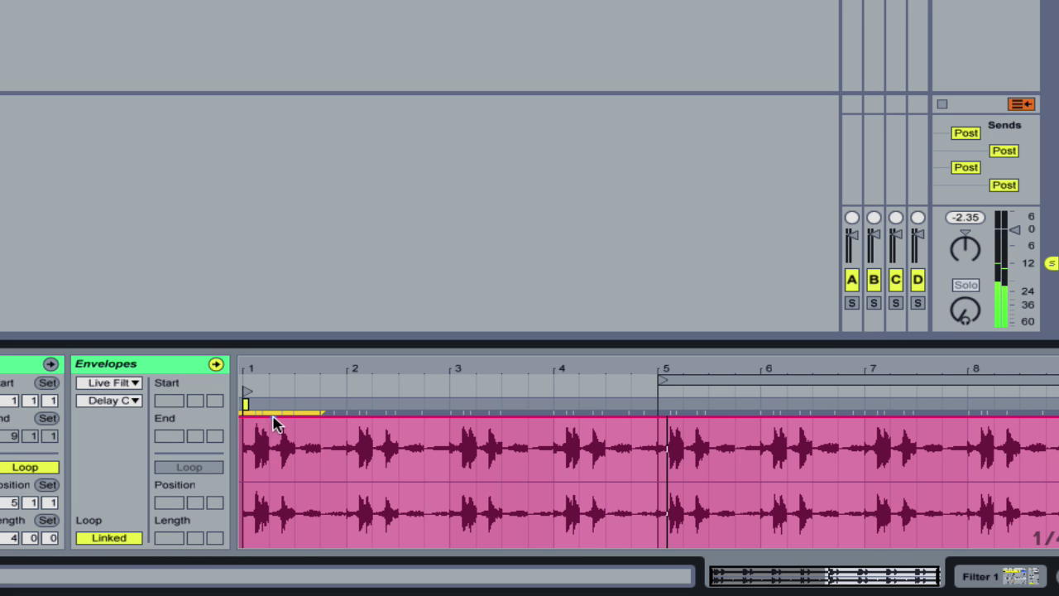
drag(277, 418, 284, 551)
click(132, 400)
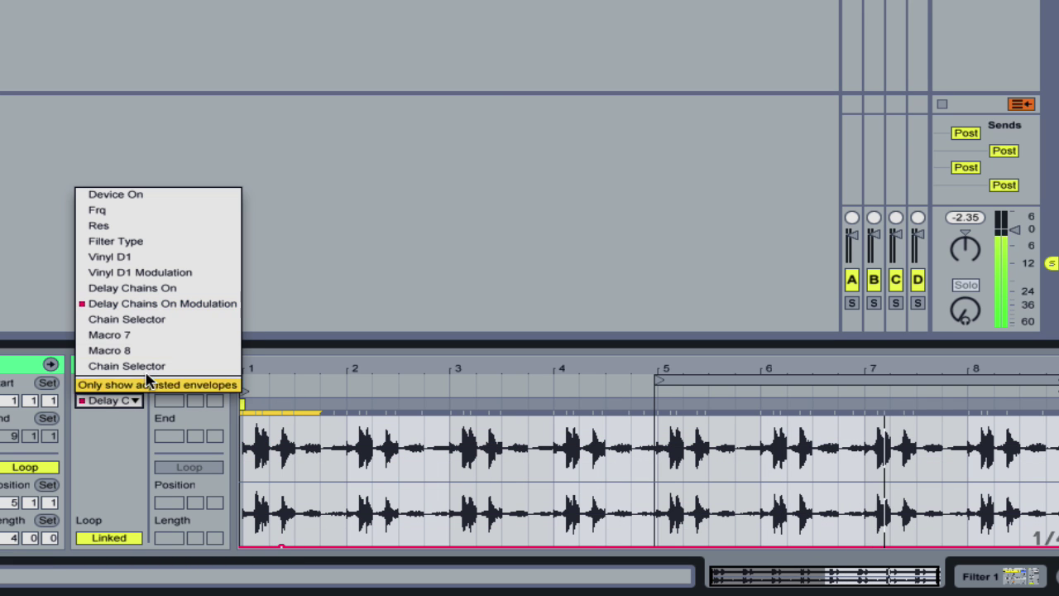
click(138, 420)
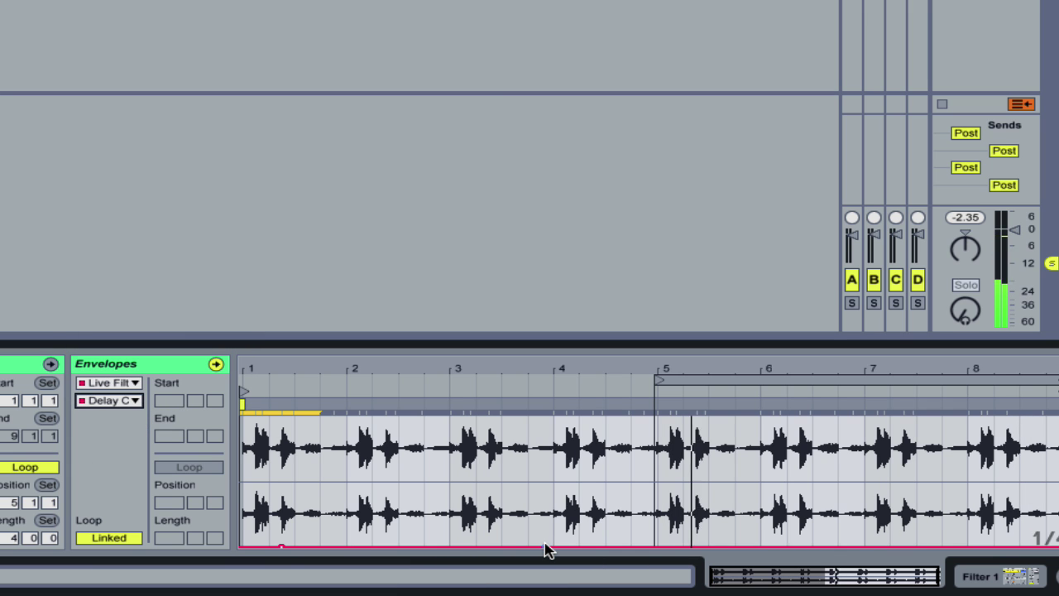
Pull the envelope into a ramp peaking near bar 7, with a 16.8 % breakpoint steepening the rise
drag(546, 549, 1024, 548)
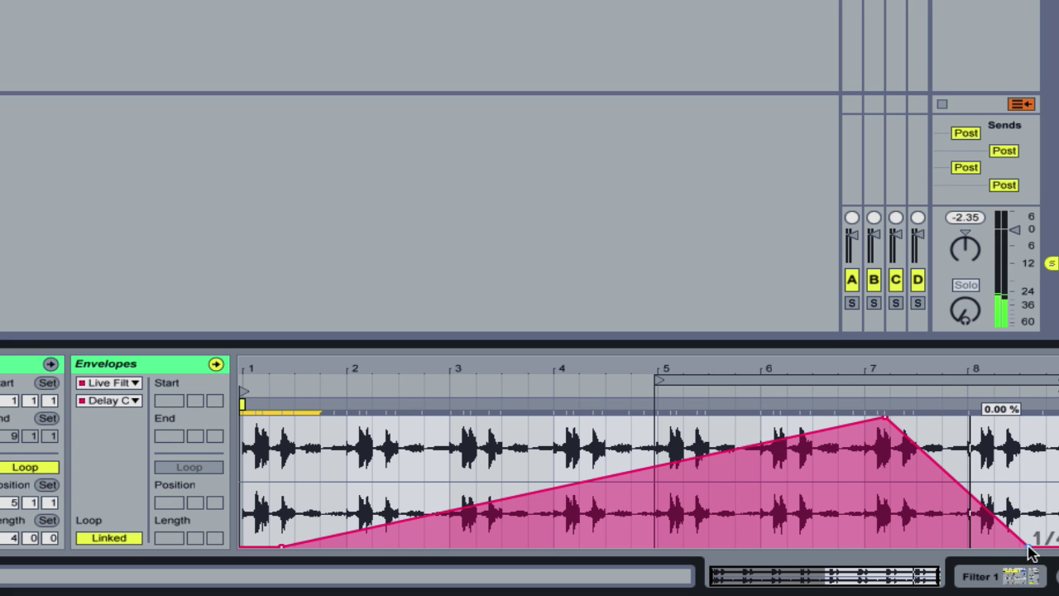
click(736, 450)
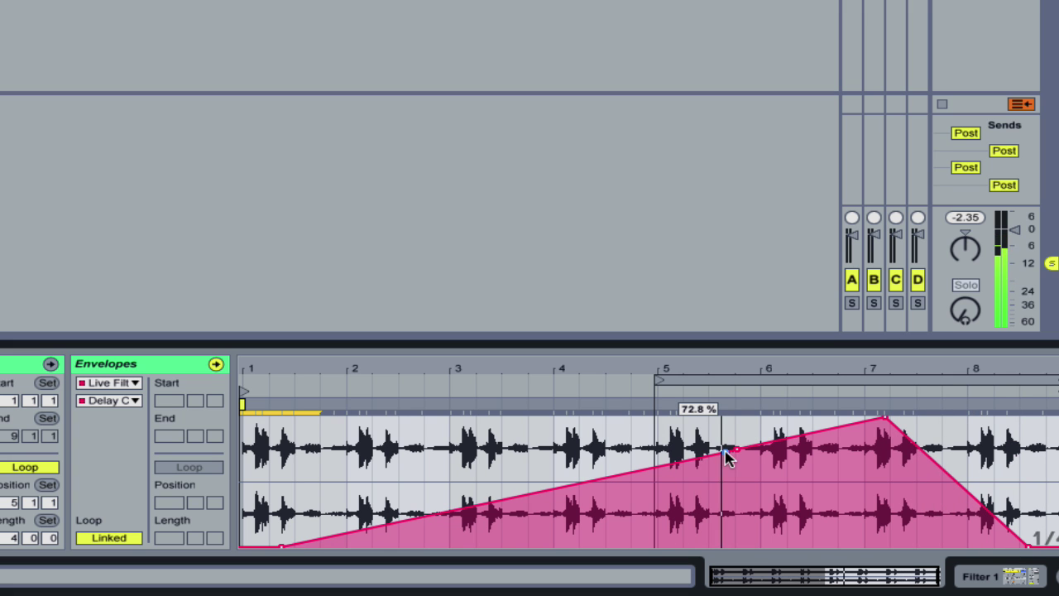
drag(726, 457, 706, 529)
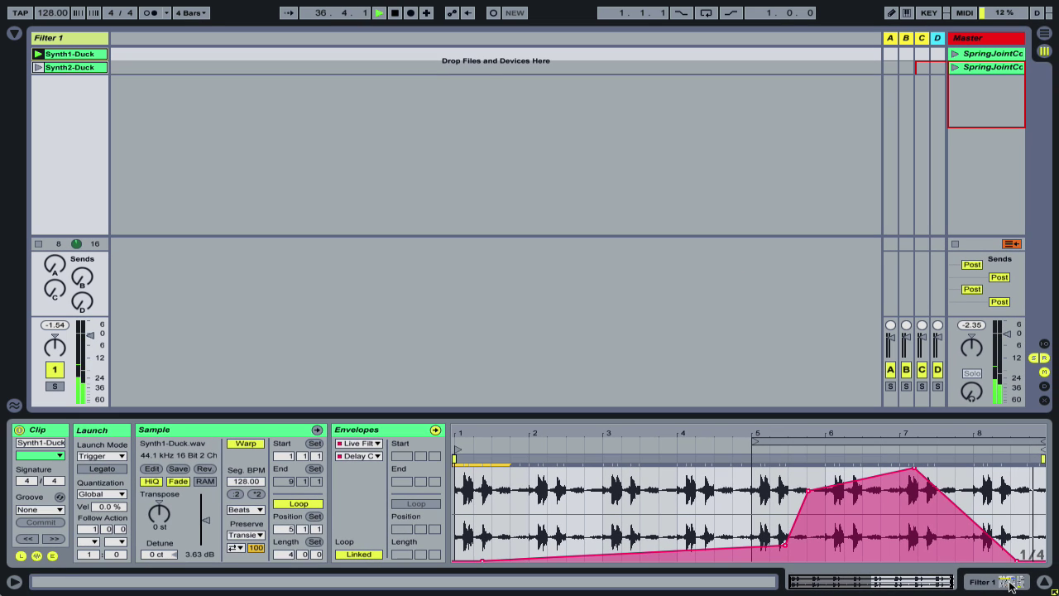
Show the Live Filter device chain and turn the Delay Chains macro down from 127 to about 78
click(1011, 582)
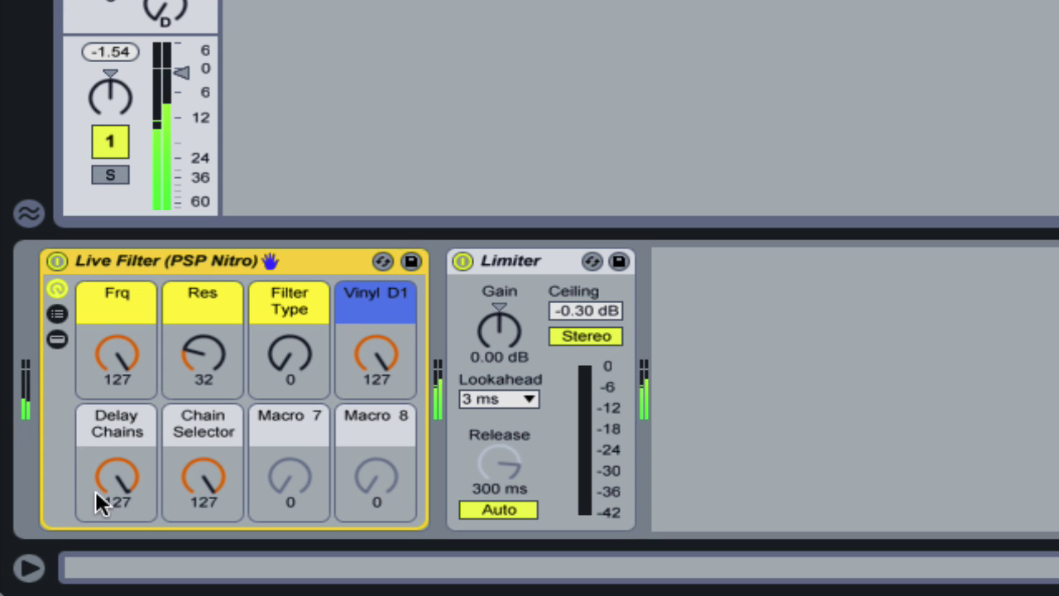
drag(115, 478, 119, 508)
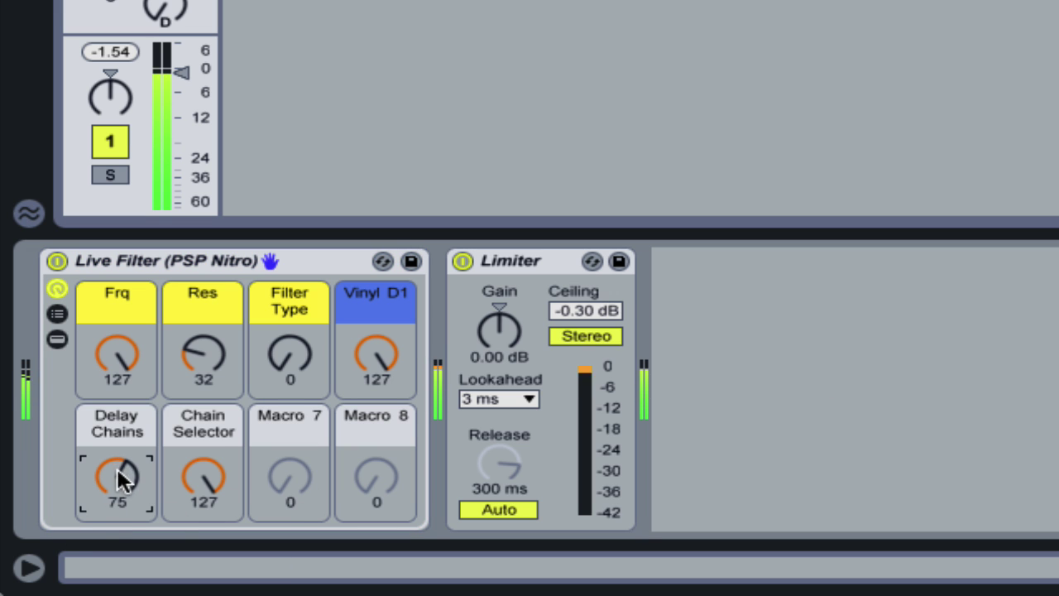
drag(125, 470, 125, 492)
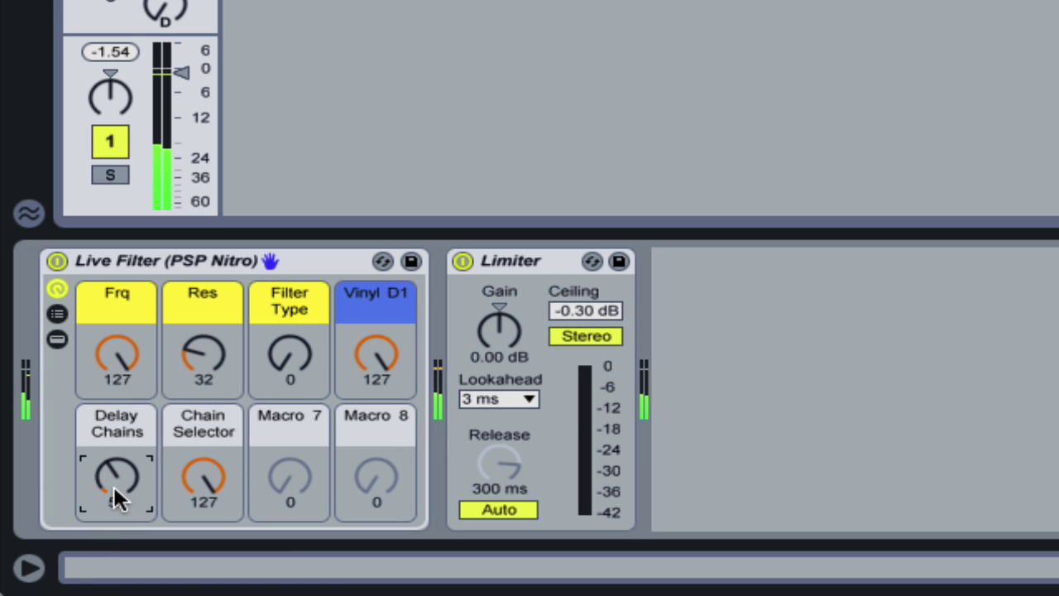
drag(113, 486, 114, 421)
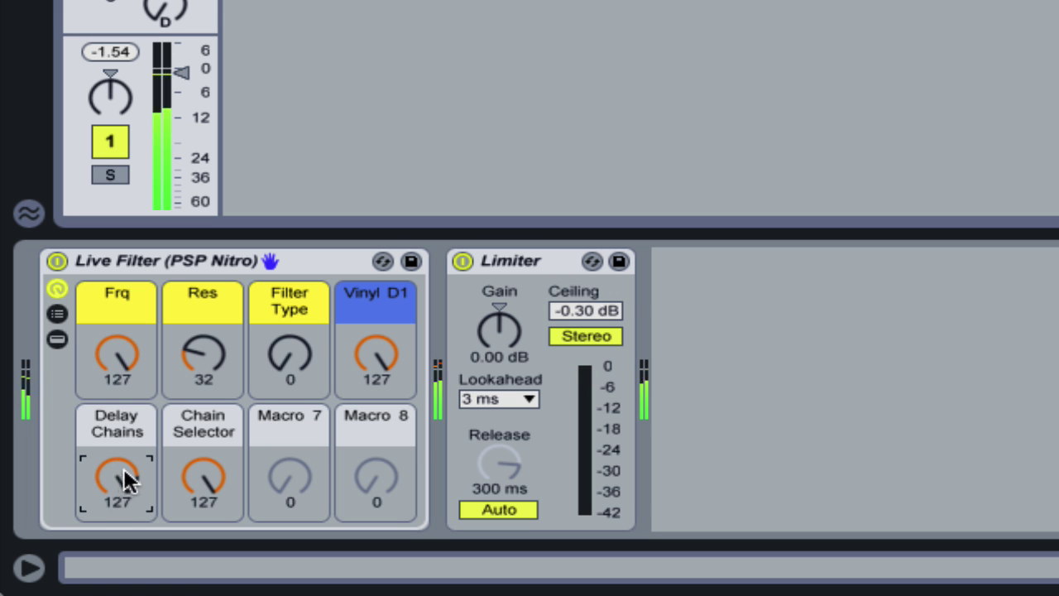
click(120, 484)
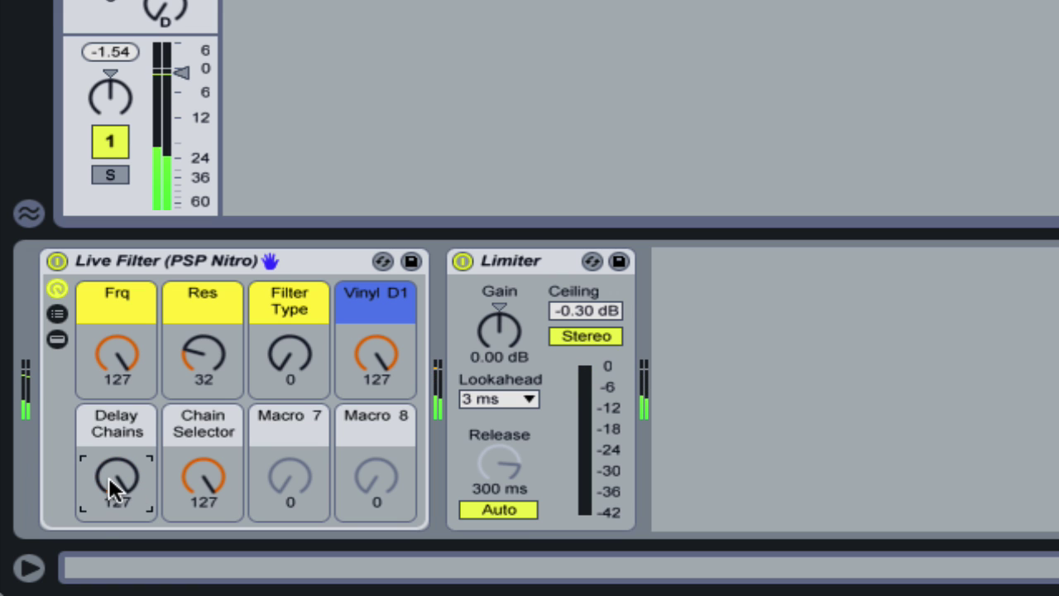
drag(109, 476, 108, 521)
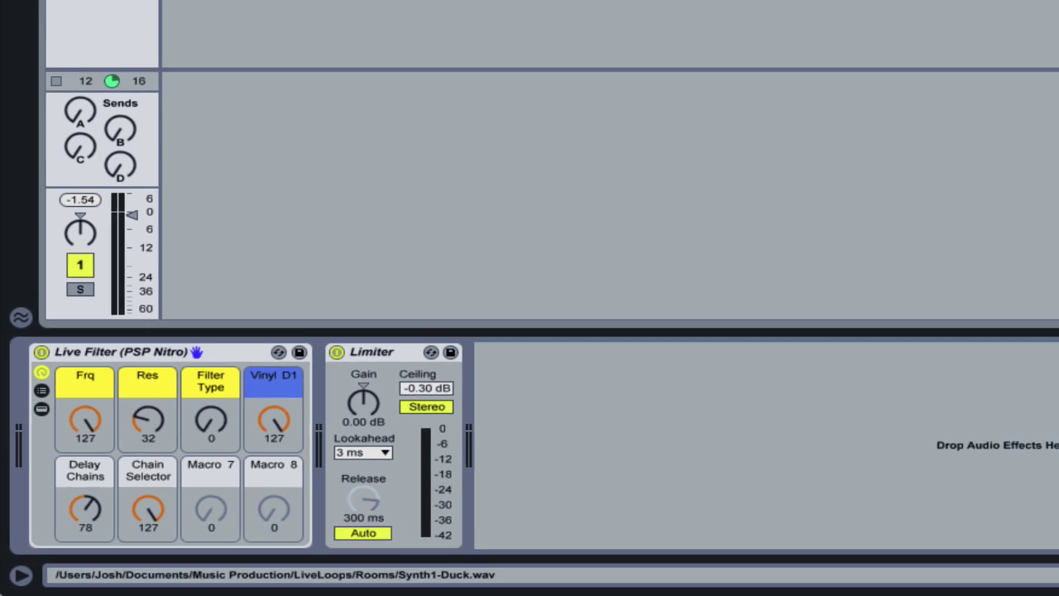
Reshape the Delay Chains On Modulation envelope around 16.8 % and select from bar 7 to the clip end
key(shift+Tab)
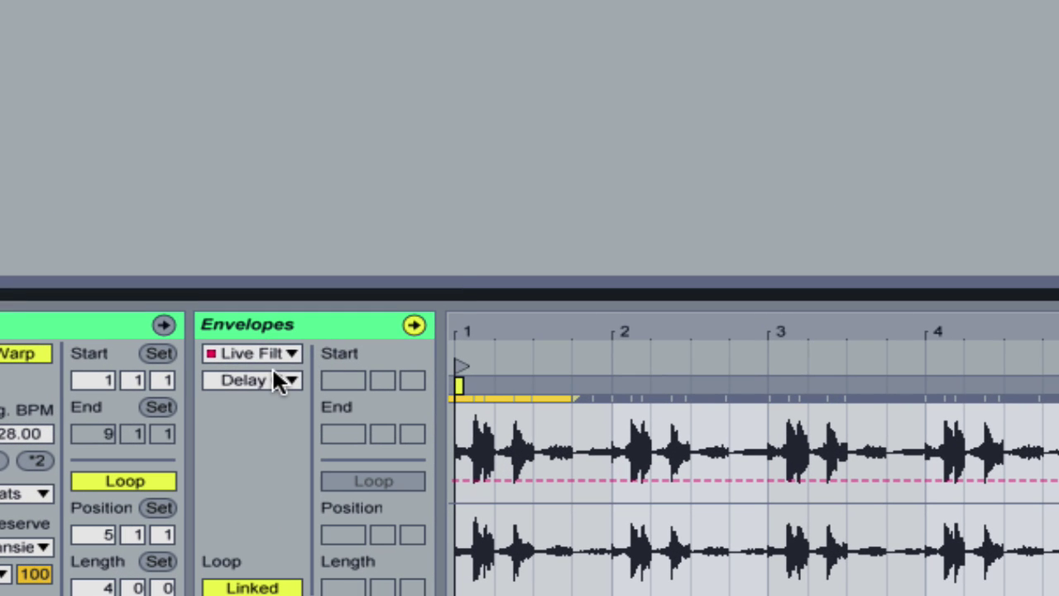
click(371, 455)
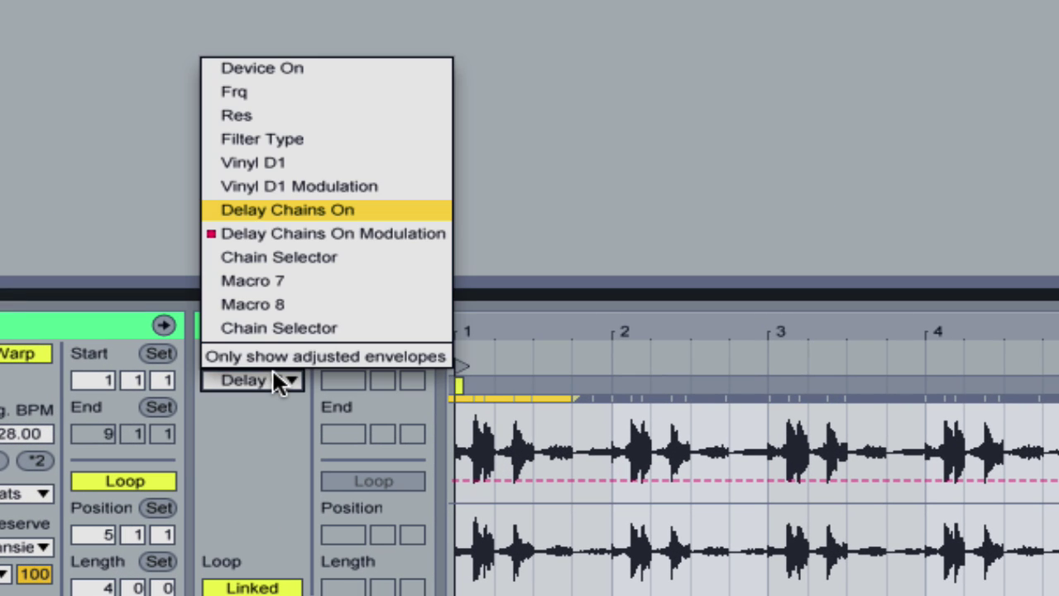
click(373, 231)
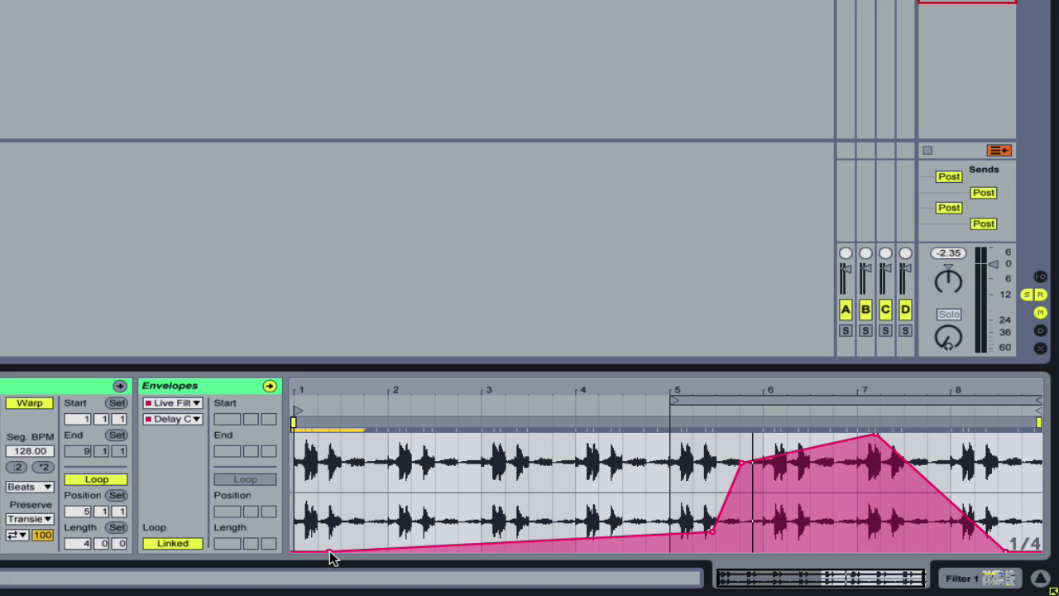
mouse_move(329, 553)
mouse_down()
mouse_move(725, 536)
mouse_move(711, 536)
mouse_move(720, 524)
mouse_up()
drag(746, 466, 742, 468)
drag(858, 456, 1055, 452)
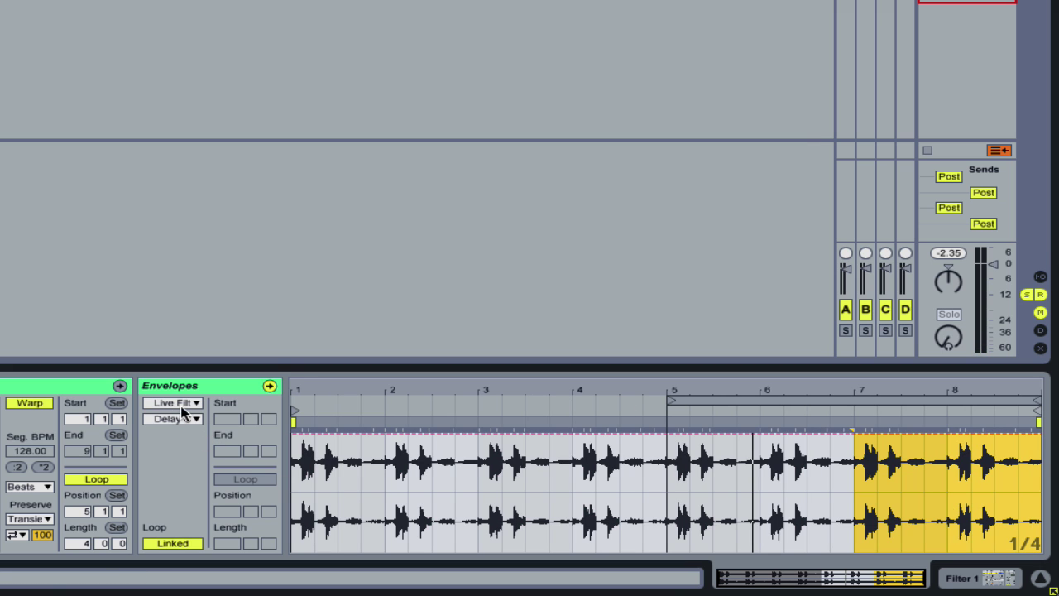
Show the Delay Chains On envelope and pull its line down to 0
click(184, 421)
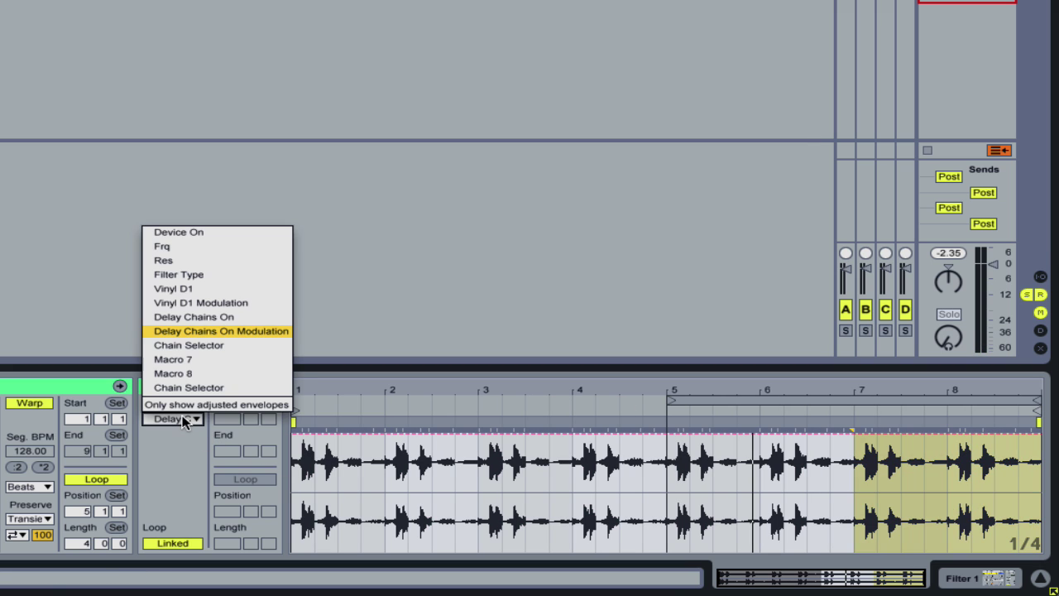
click(267, 317)
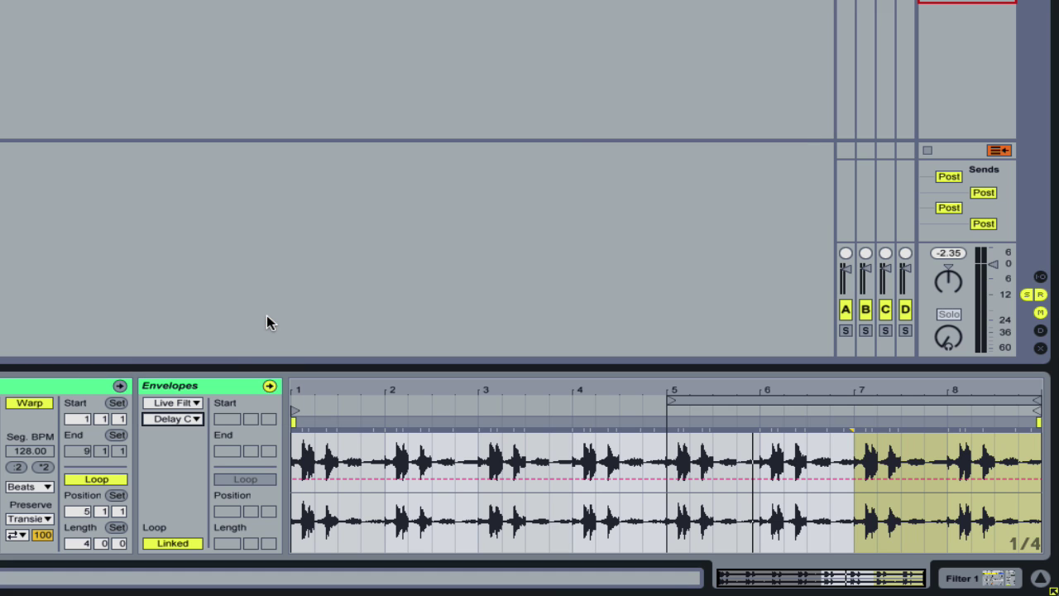
click(172, 421)
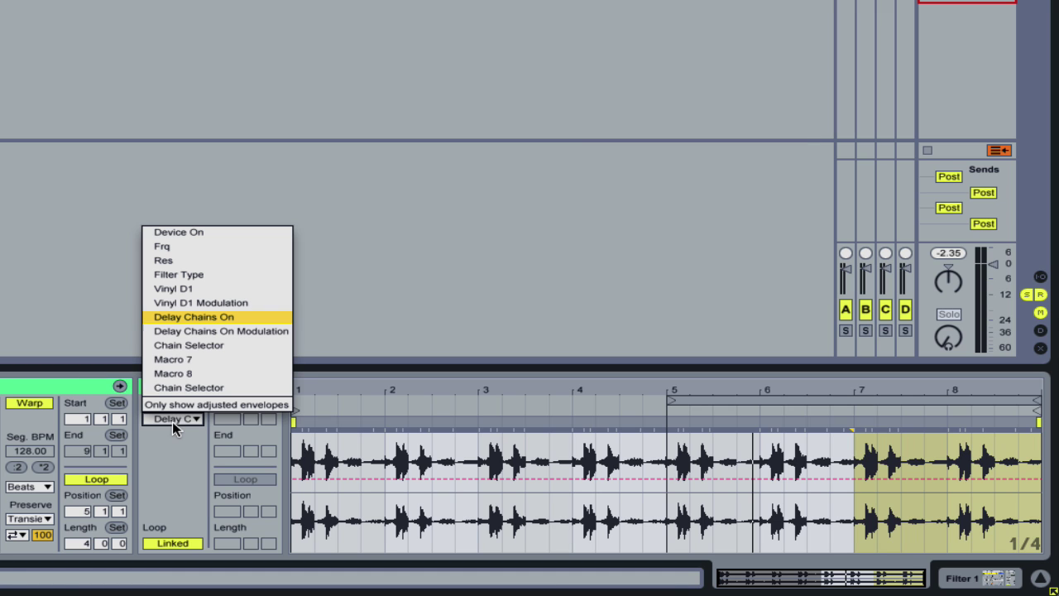
click(278, 316)
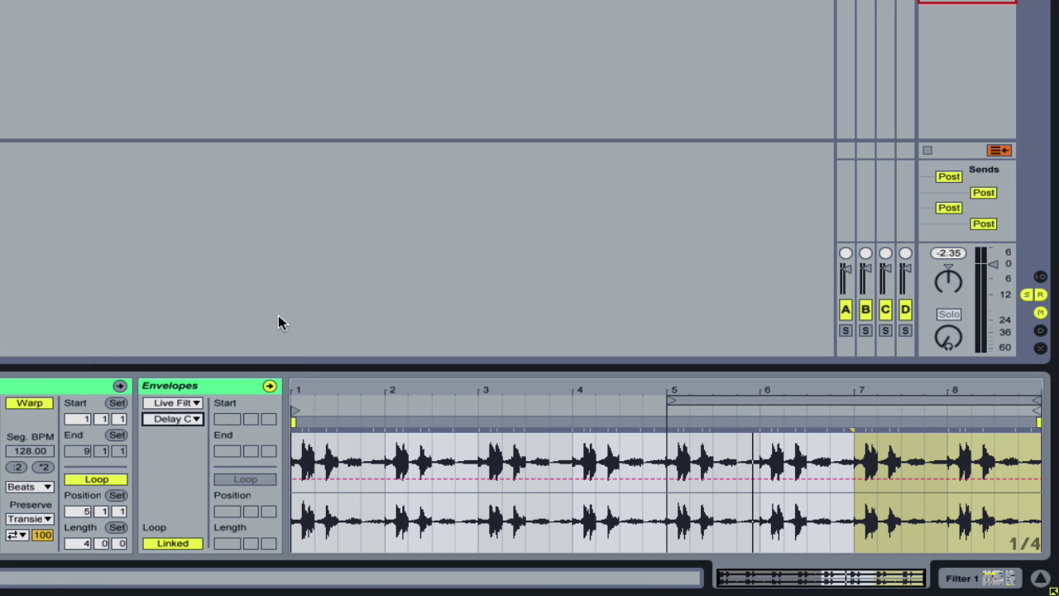
drag(562, 481, 775, 463)
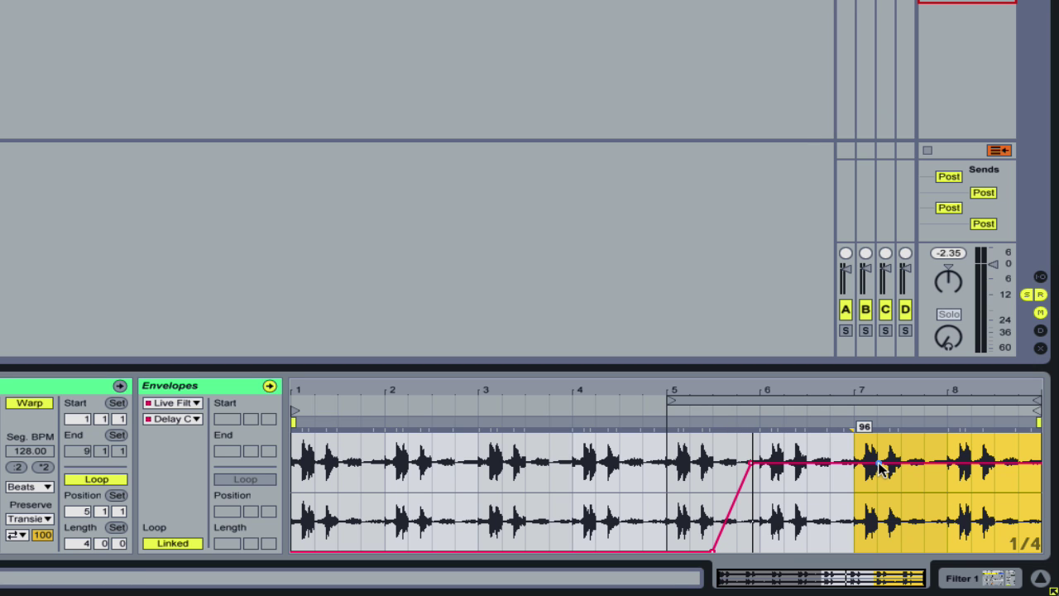
Add a breakpoint near bar 7 and slope the envelope's end down to 0
mouse_move(876, 463)
mouse_down()
mouse_move(874, 546)
mouse_move(930, 437)
mouse_move(896, 541)
mouse_move(898, 456)
mouse_up()
click(900, 520)
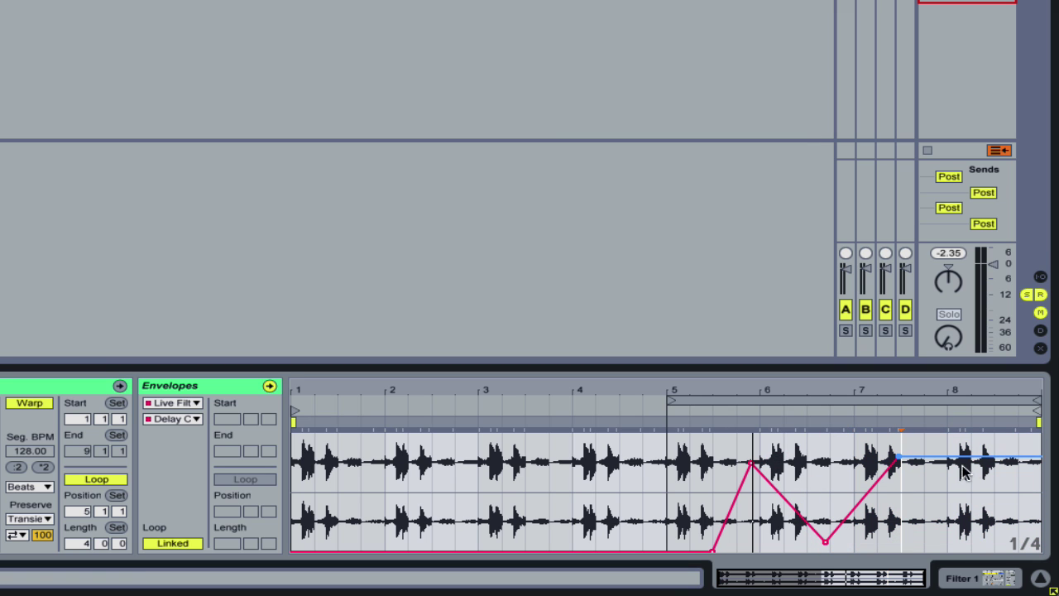
drag(987, 457, 1028, 550)
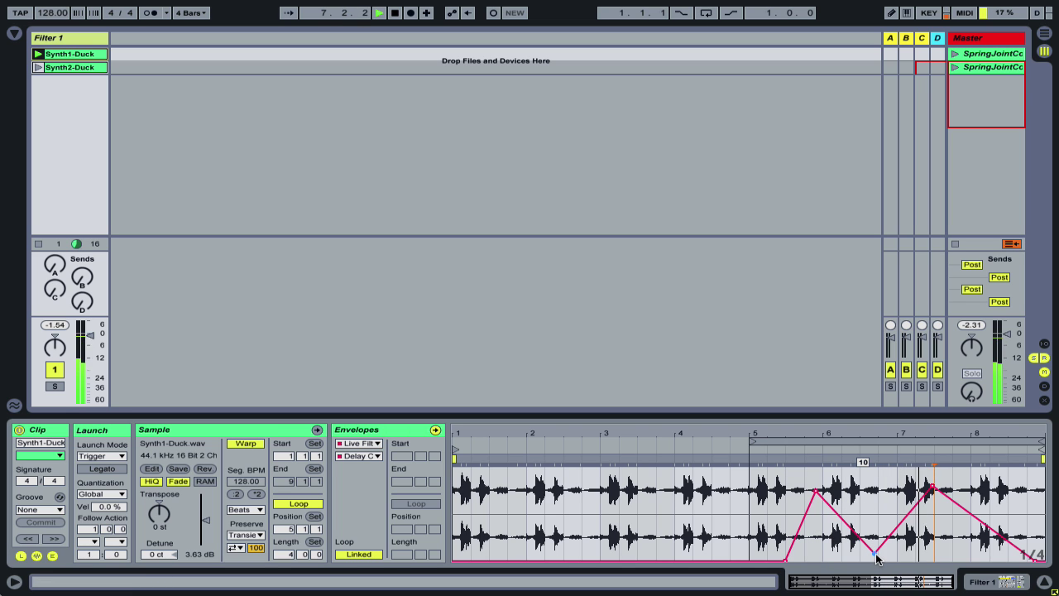
Raise the envelope's dip near bar 7 and show the Live Filter and Limiter devices
mouse_move(874, 553)
mouse_down()
mouse_move(860, 534)
mouse_move(872, 513)
mouse_move(870, 532)
mouse_up()
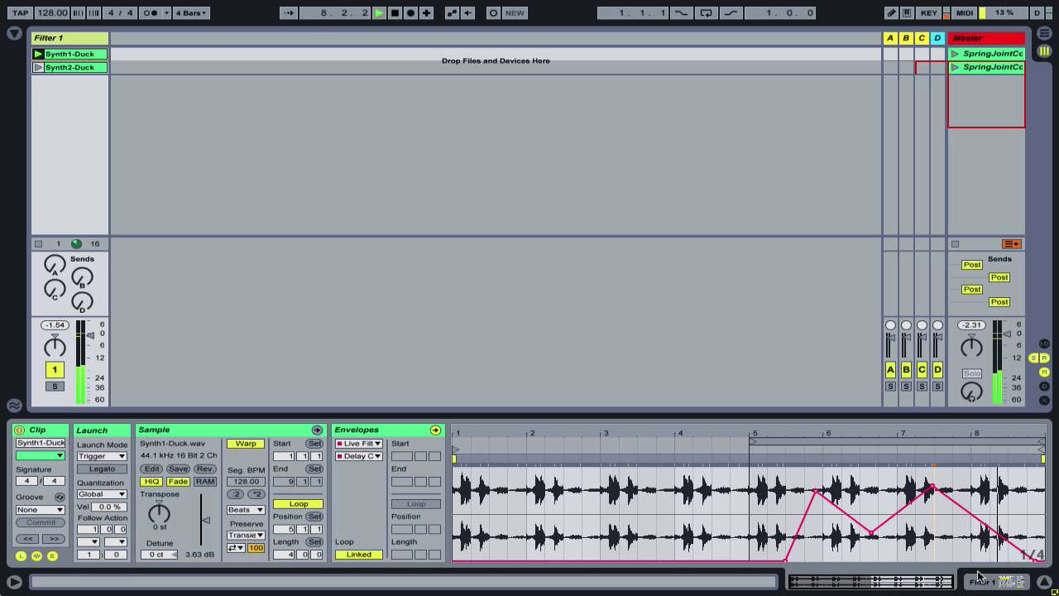
click(998, 584)
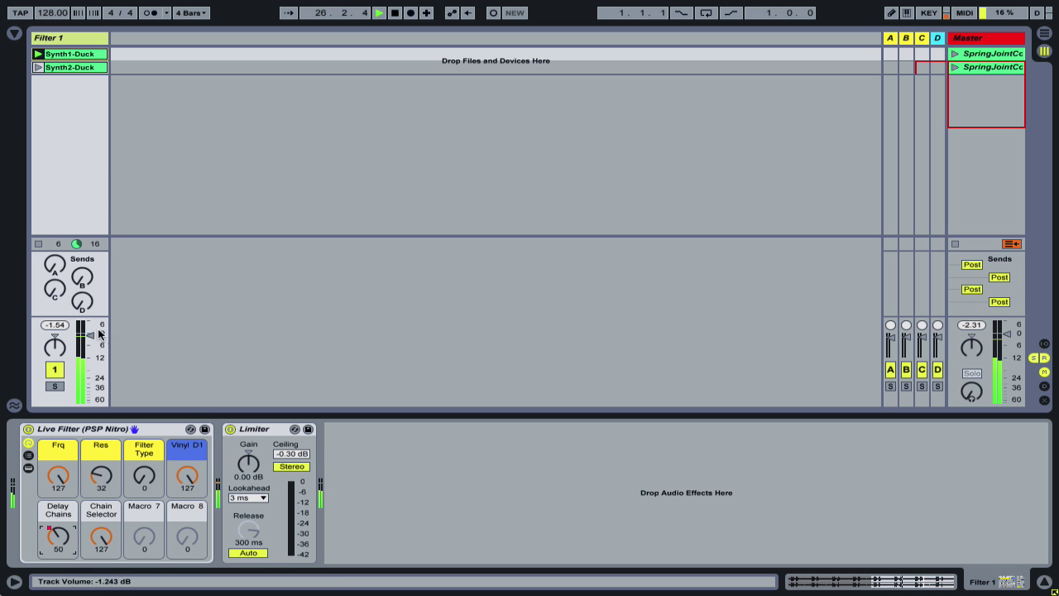
Reshape the Delay Chains On envelope into one ramp to 127, held flat until the final drop
click(93, 61)
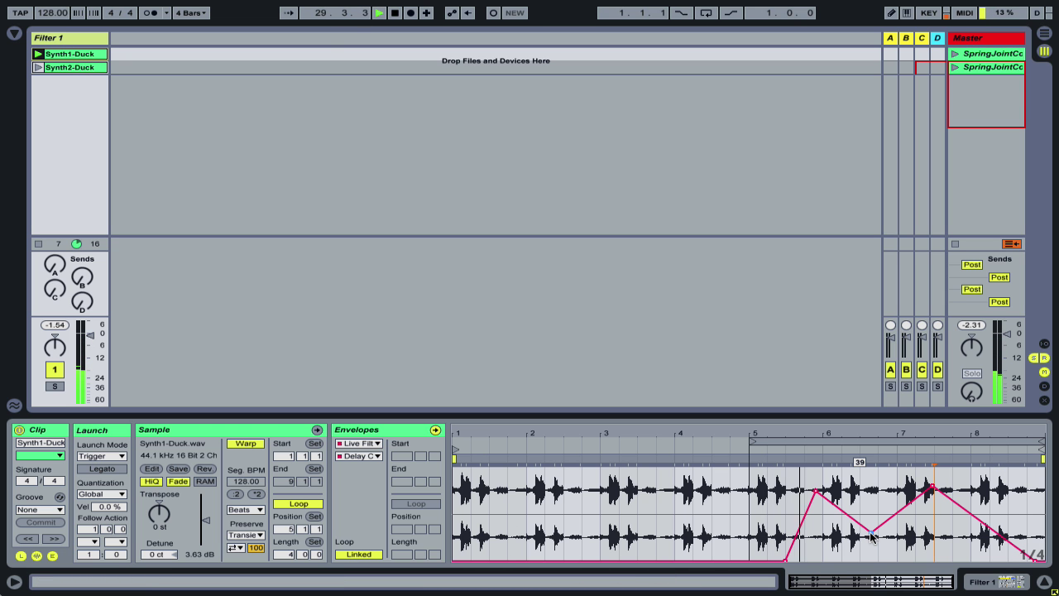
drag(871, 531, 860, 471)
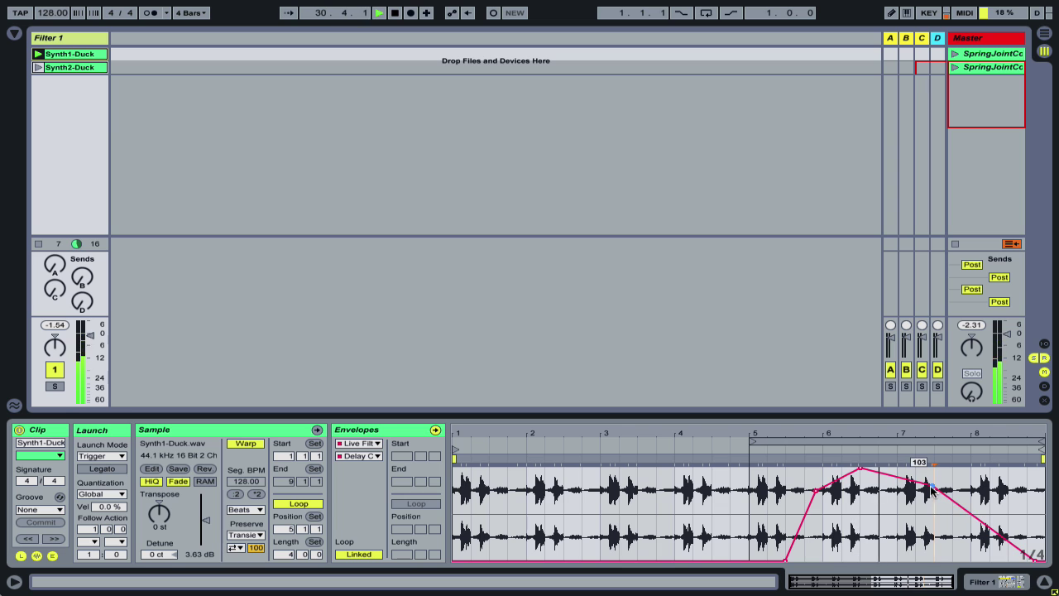
drag(930, 486, 942, 473)
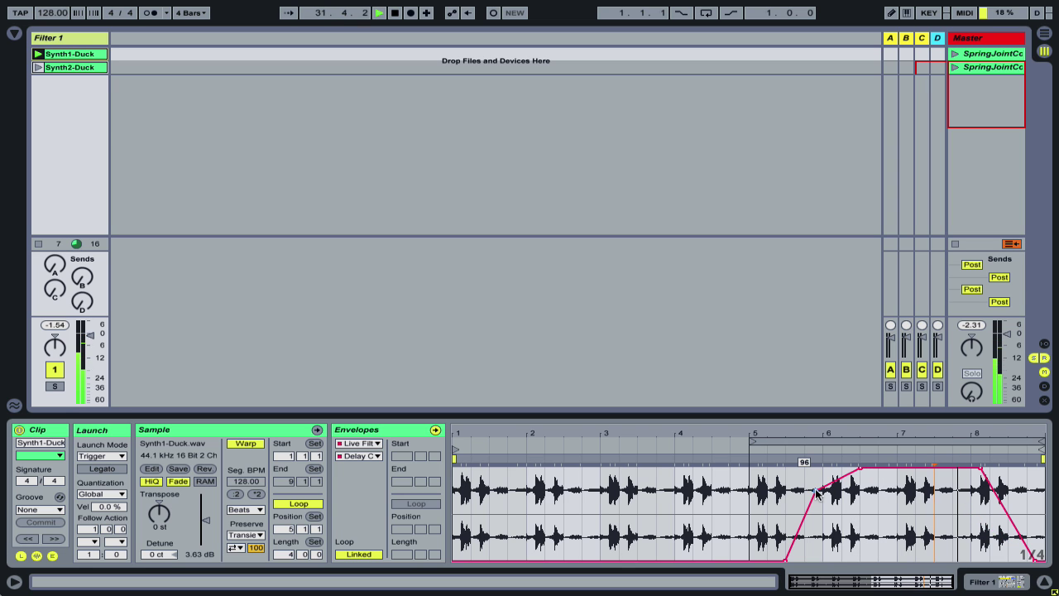
drag(815, 490, 815, 469)
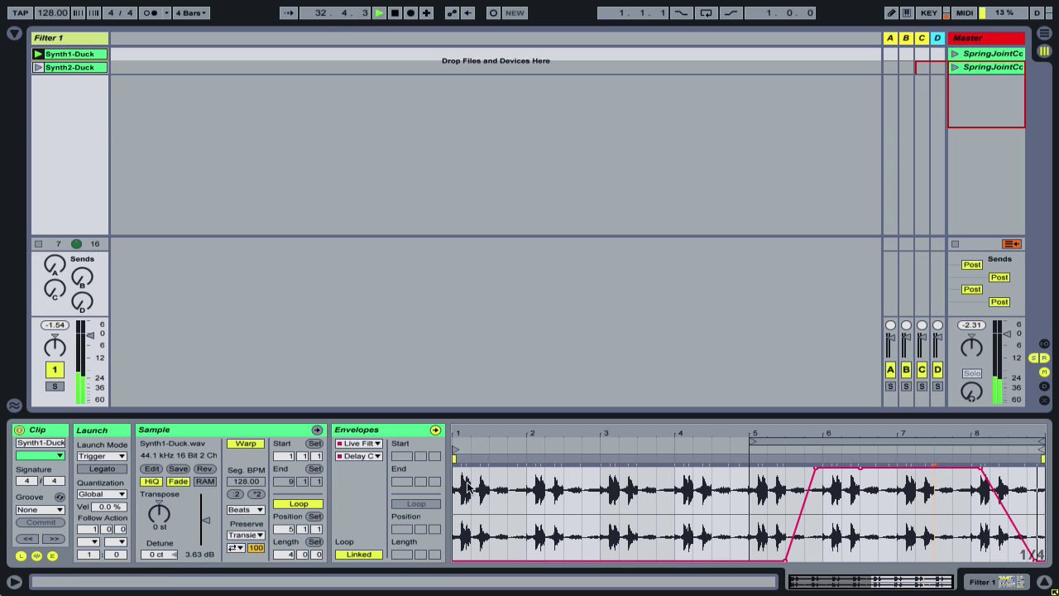
click(358, 456)
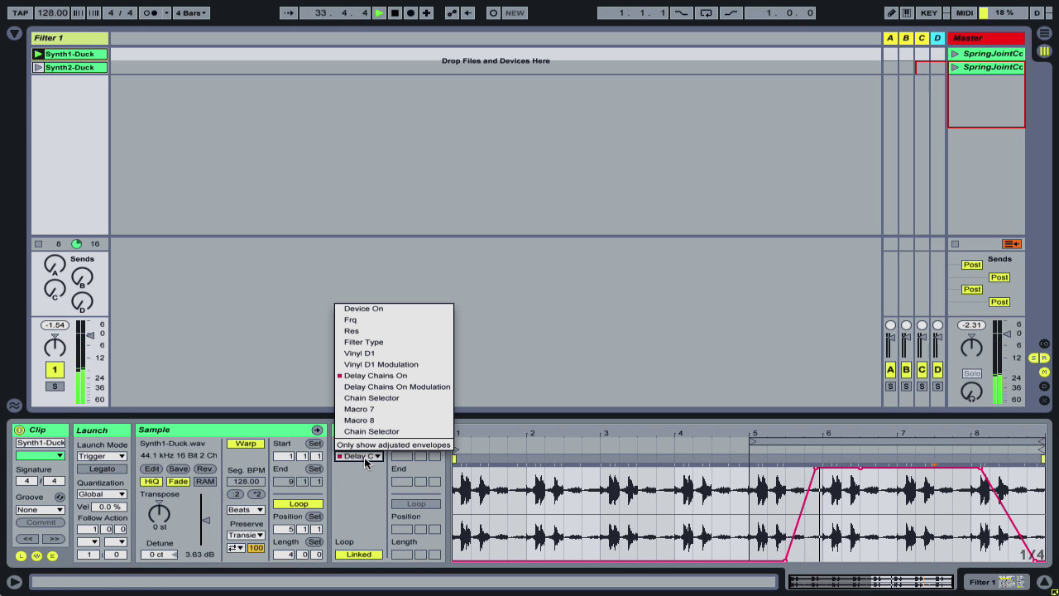
Give the Delay Chains On Modulation envelope a V-shaped dip to minimum near bar 7
click(420, 386)
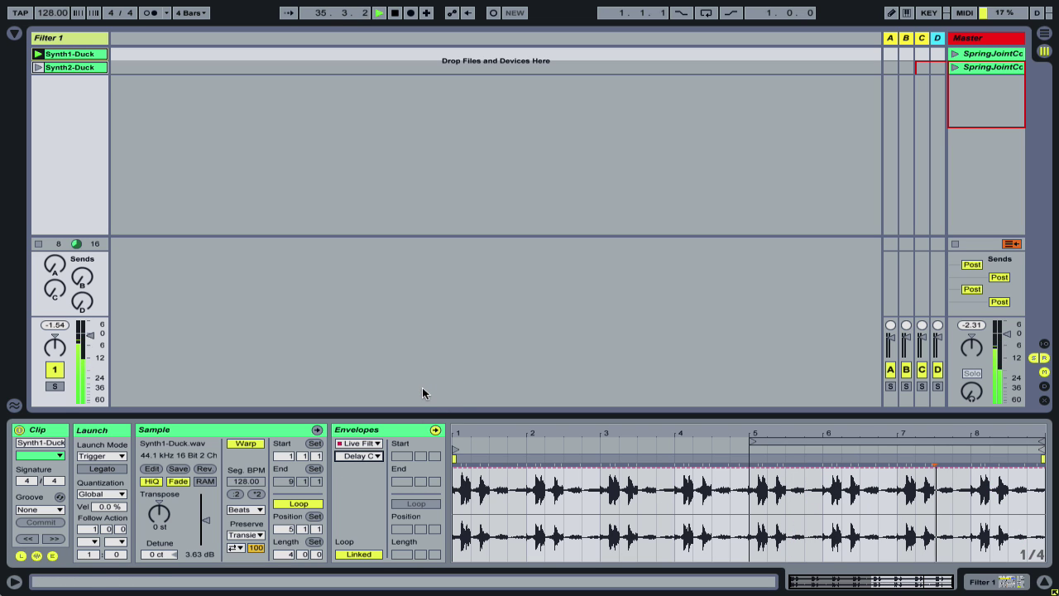
click(860, 466)
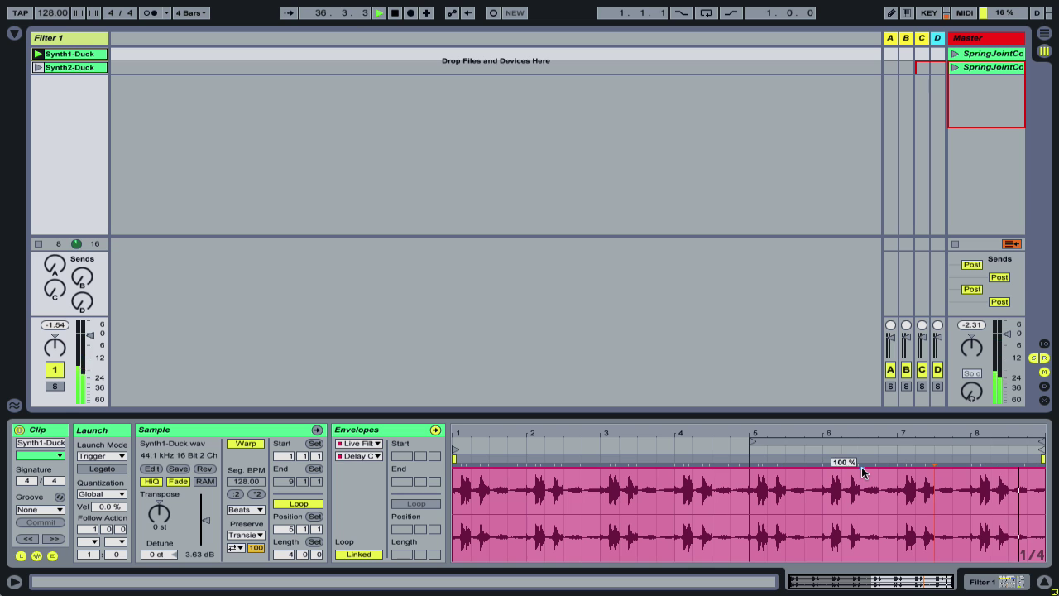
click(938, 466)
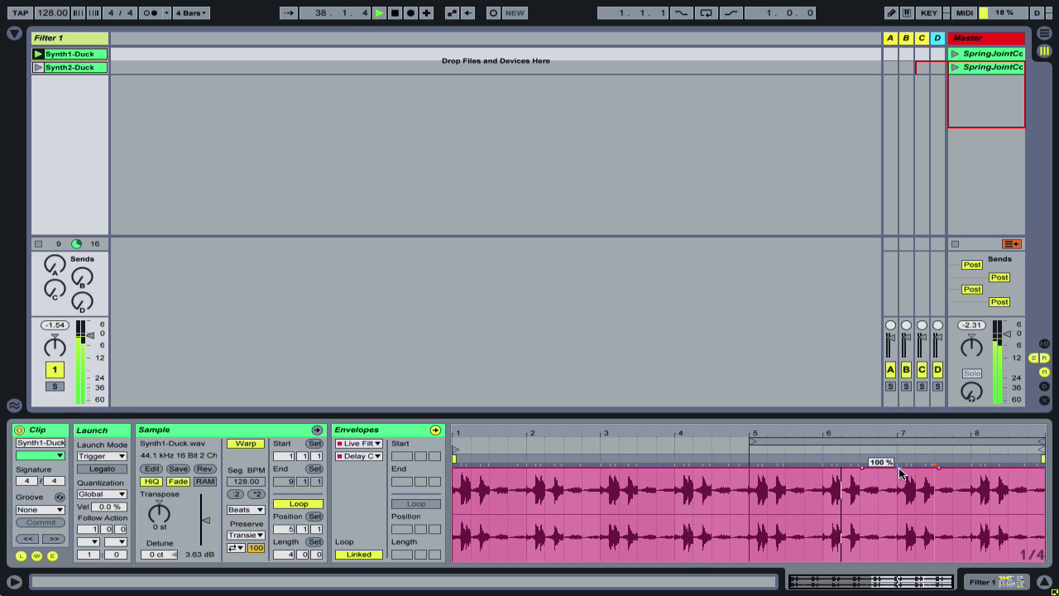
drag(900, 468, 899, 559)
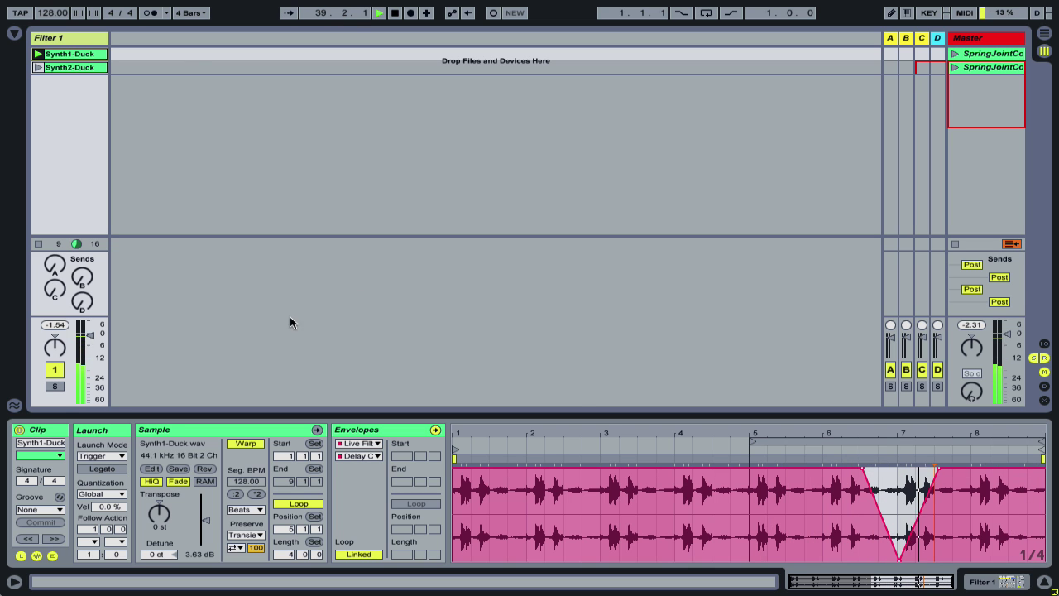
click(1004, 582)
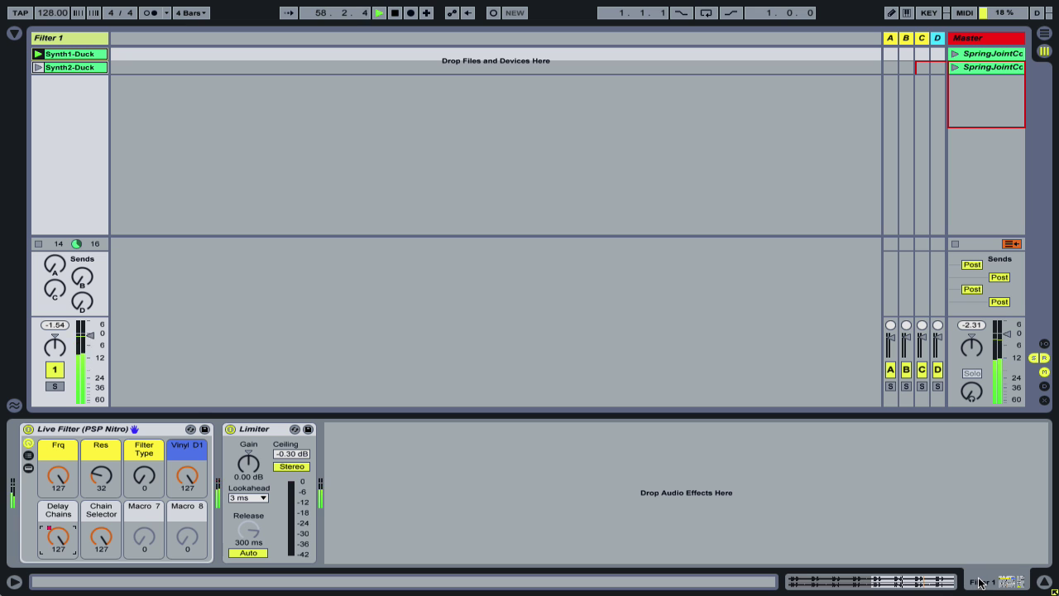
Return to the Synth1-Duck clip and list its envelope parameters, showing both edited Delay Chains envelopes
click(1009, 582)
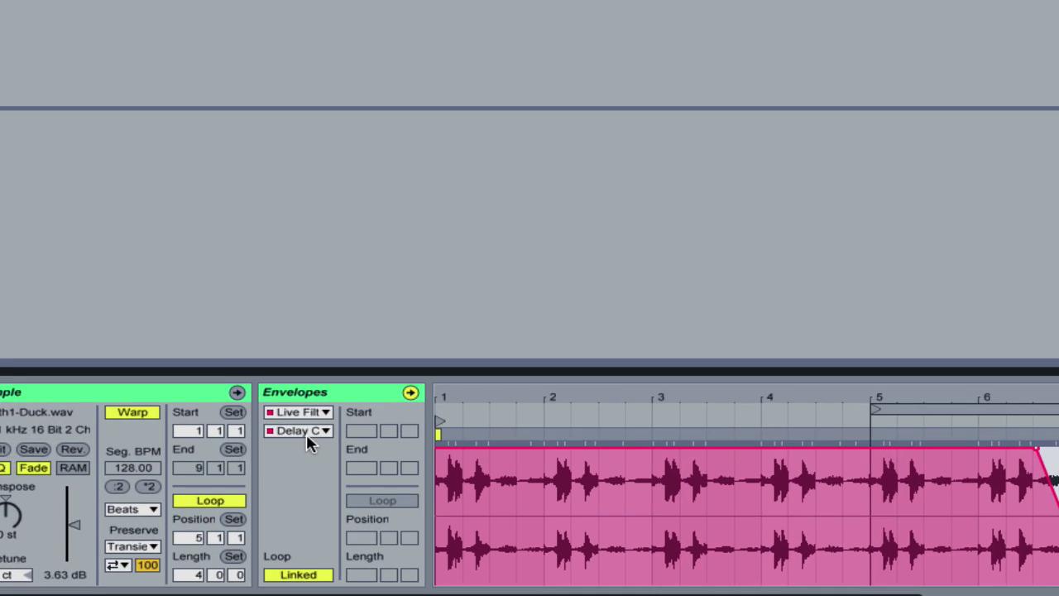
click(367, 456)
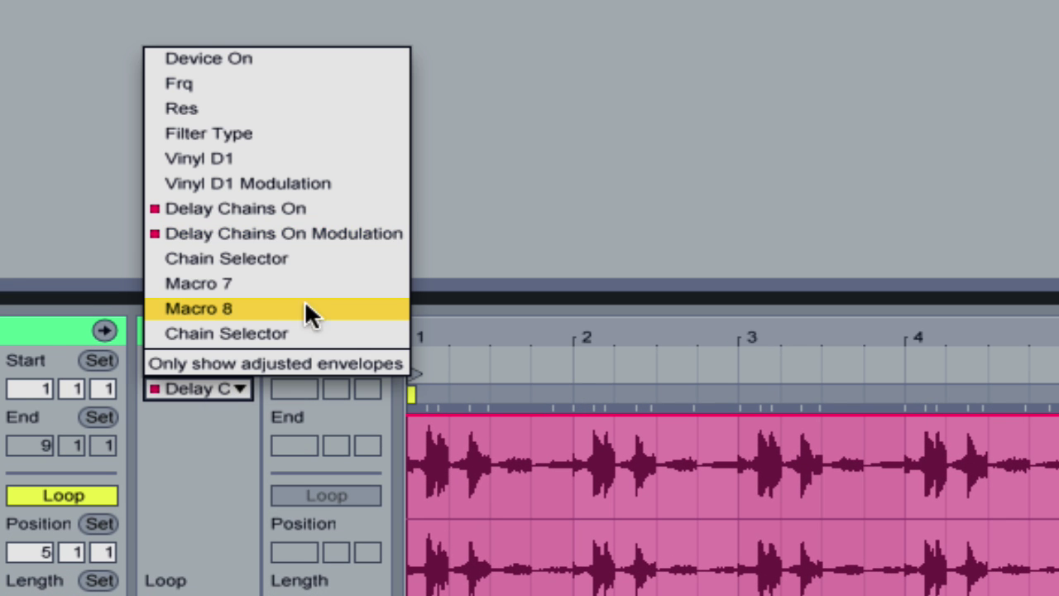